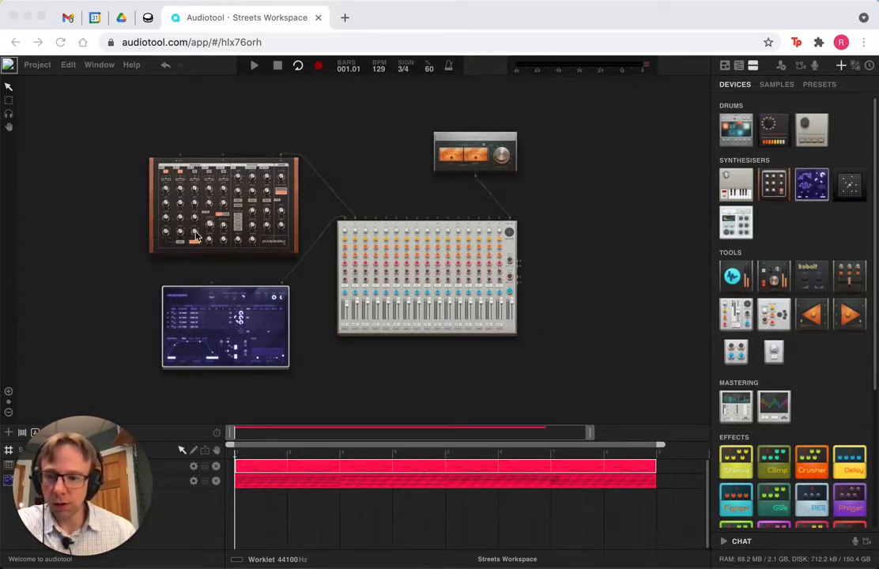
# Play the project briefly from the start to hear the Pulverisateur track without effects.
pyautogui.click(254, 69)
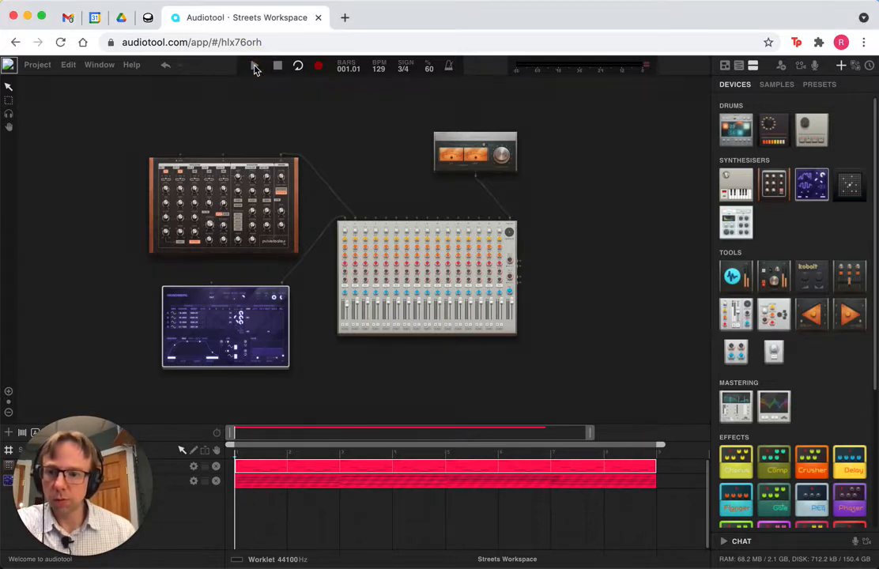
pyautogui.click(254, 69)
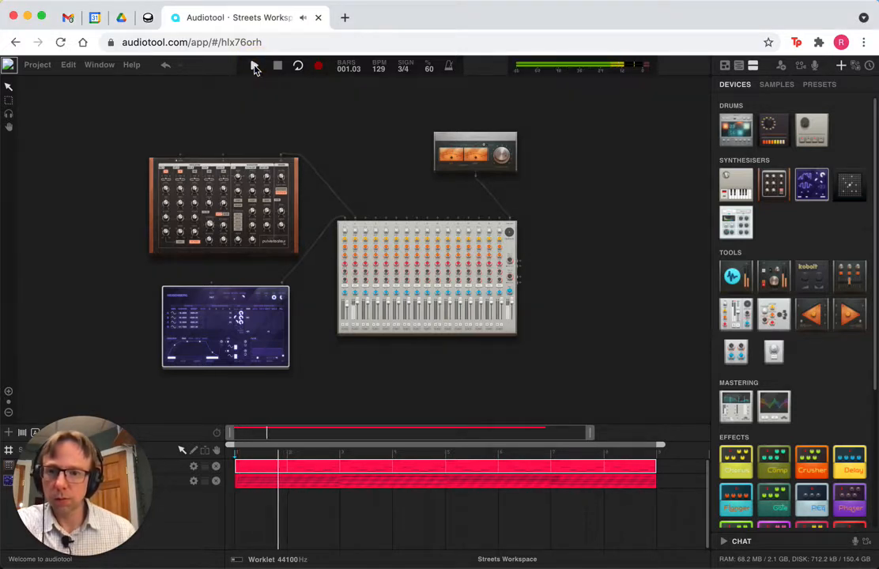
pyautogui.moveTo(117, 446); pyautogui.dragTo(846, 448)
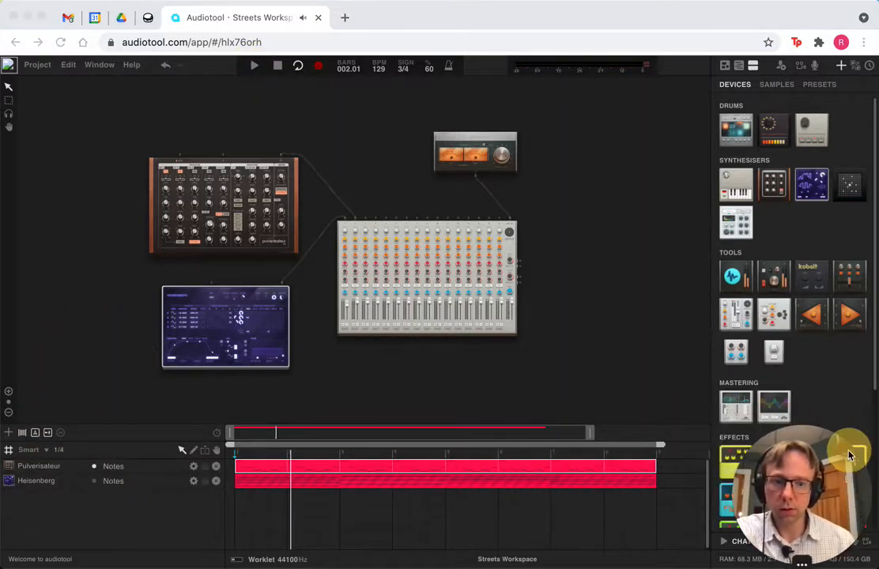
# Enable the Heisenberg track, mute the Pulverisateur track, and listen to the Heisenberg part before stopping playback.
pyautogui.click(95, 485)
pyautogui.click(95, 484)
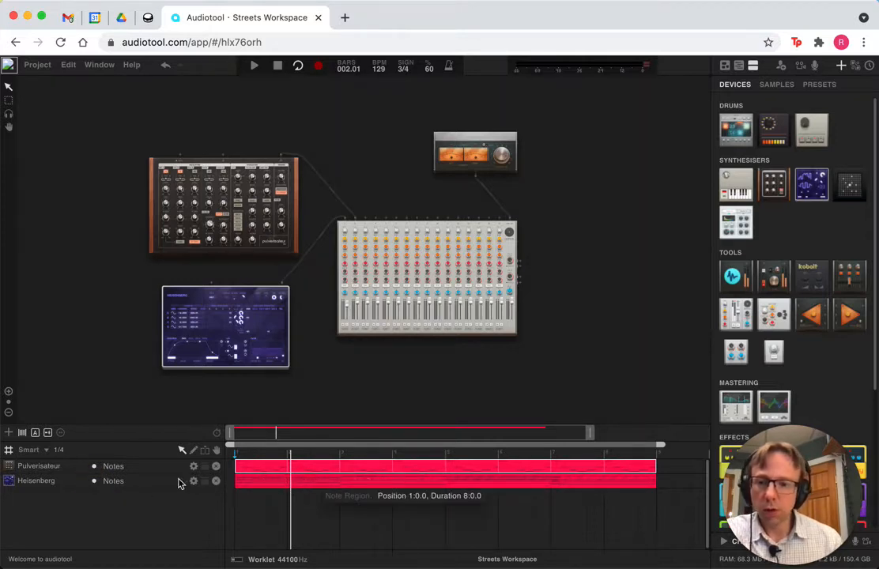
pyautogui.click(94, 467)
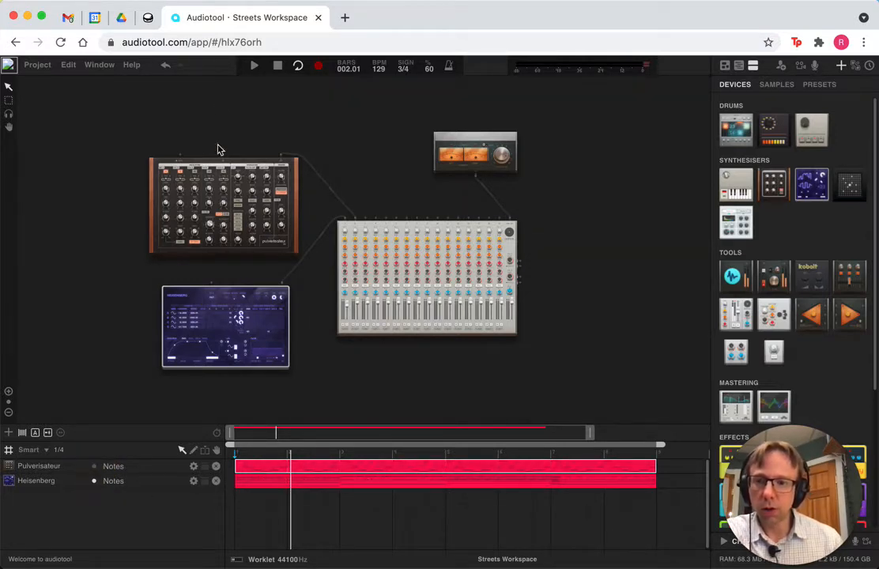
pyautogui.click(255, 70)
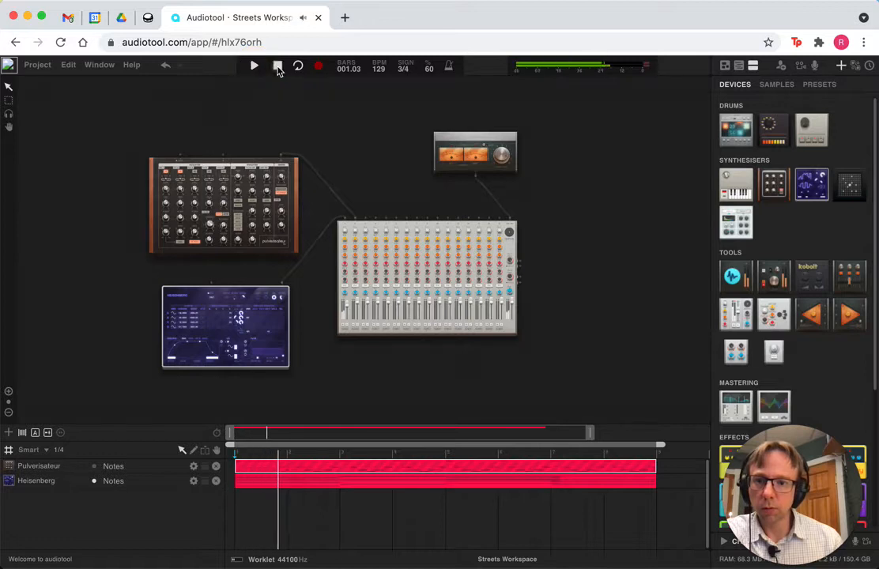
pyautogui.click(278, 65)
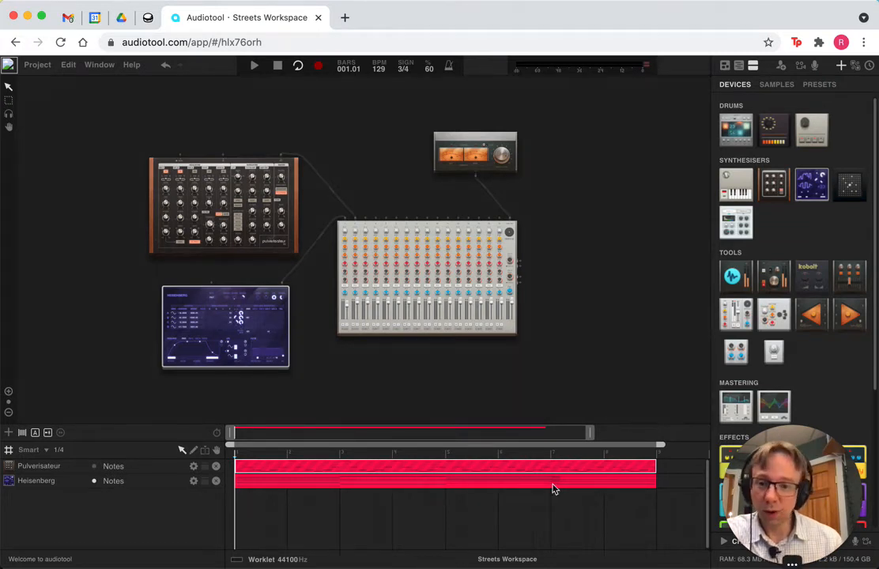
# Add a Delay effect between the Pulverisateur and the stereo output, and disconnect its output from mixer channel 3.
pyautogui.moveTo(771, 454); pyautogui.dragTo(95, 475)
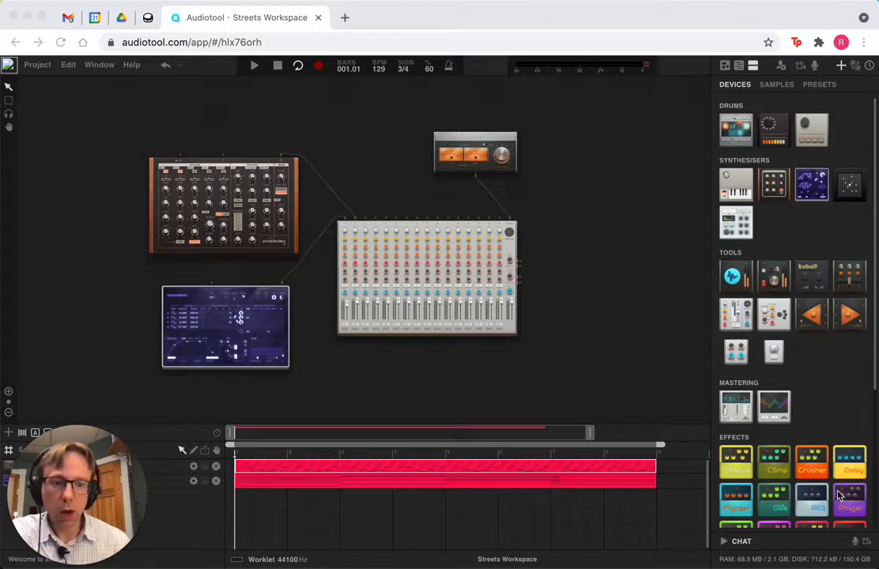
pyautogui.moveTo(876, 390); pyautogui.dragTo(873, 488)
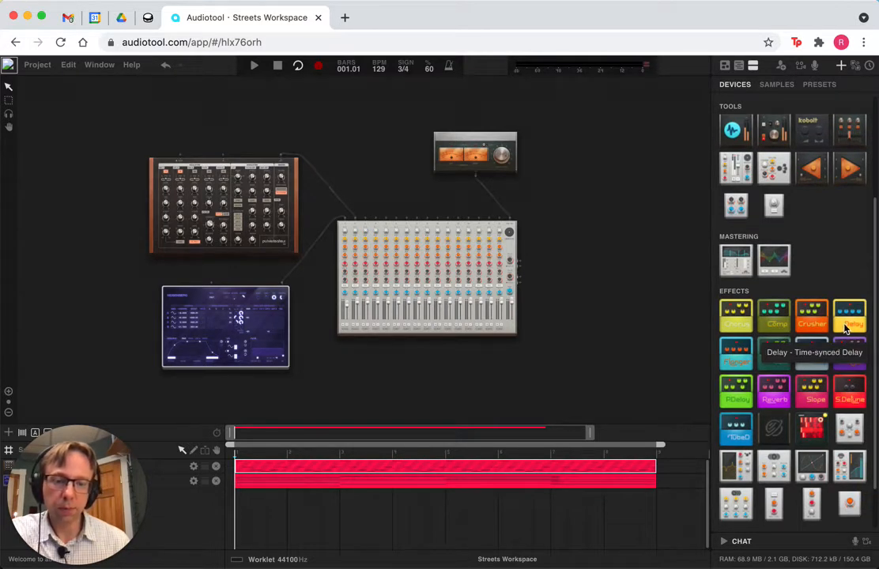
pyautogui.moveTo(853, 329); pyautogui.dragTo(330, 196)
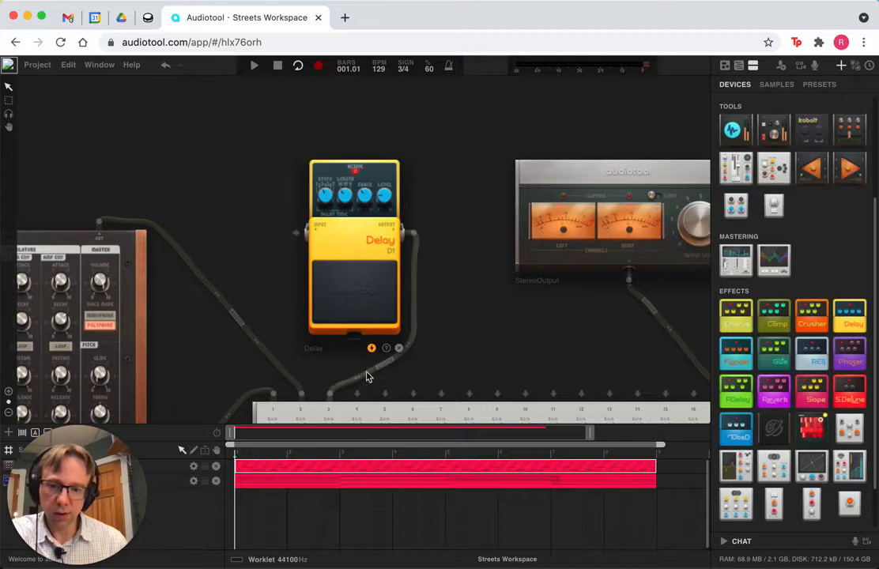
pyautogui.moveTo(331, 400); pyautogui.dragTo(366, 369)
# Route the Pulverisateur's output through the Delay into mixer channel 2, and deactivate the Delay.
pyautogui.moveTo(438, 322); pyautogui.dragTo(566, 210)
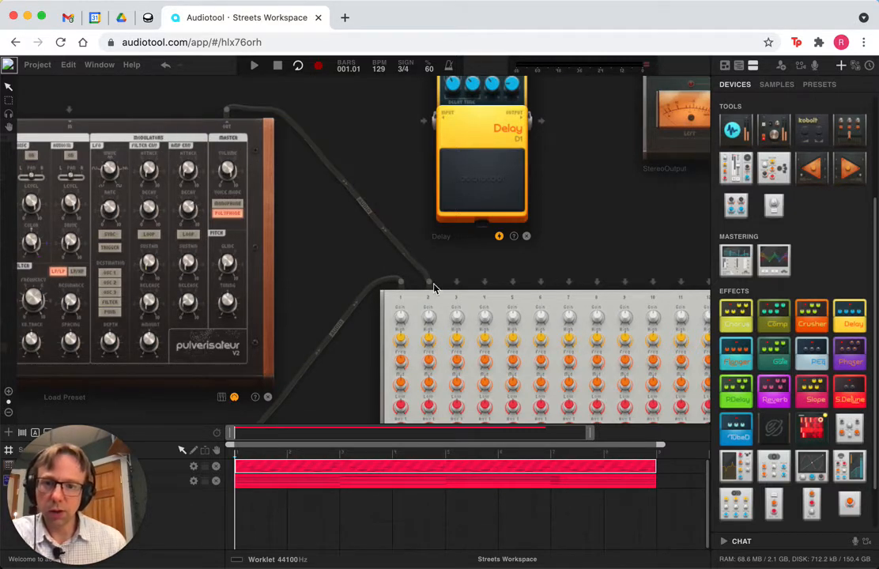
pyautogui.moveTo(431, 286); pyautogui.dragTo(423, 123)
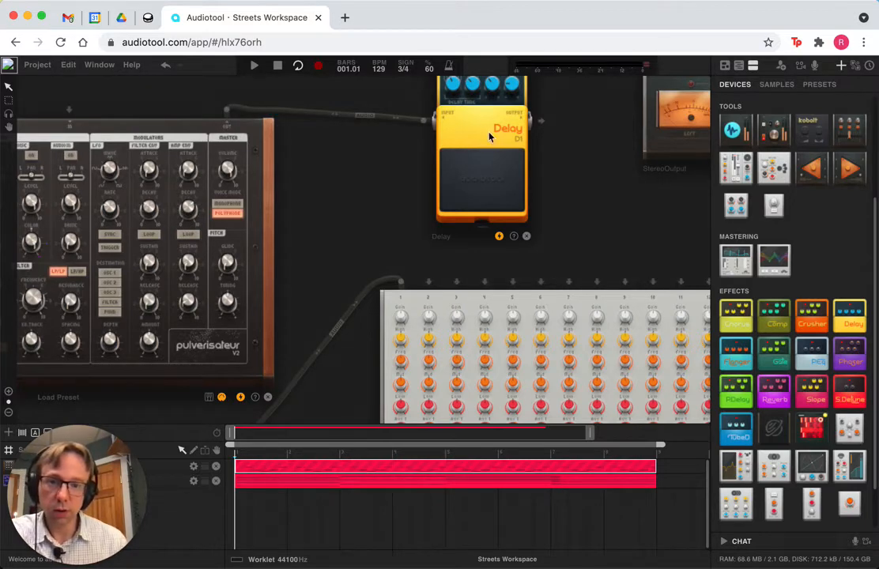
pyautogui.moveTo(541, 122); pyautogui.dragTo(431, 284)
pyautogui.moveTo(580, 210); pyautogui.dragTo(582, 293)
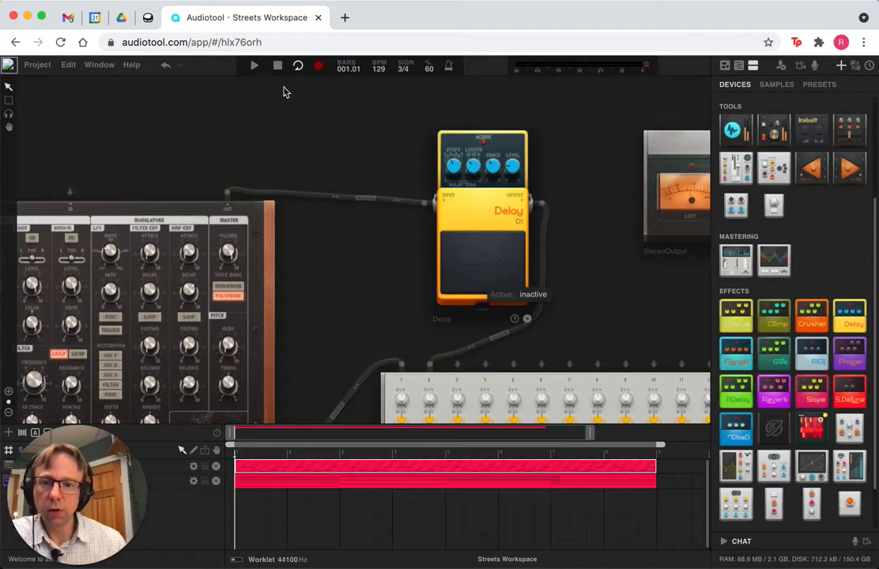
# Enable the Pulverisateur track, mute the Heisenberg track, and listen to the part with the Delay inactive.
pyautogui.click(254, 67)
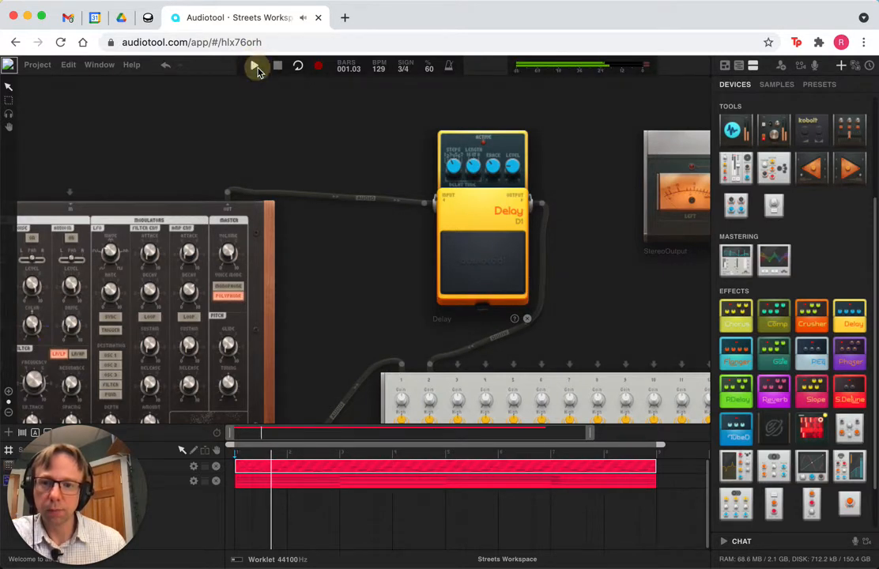
pyautogui.moveTo(127, 496); pyautogui.dragTo(814, 495)
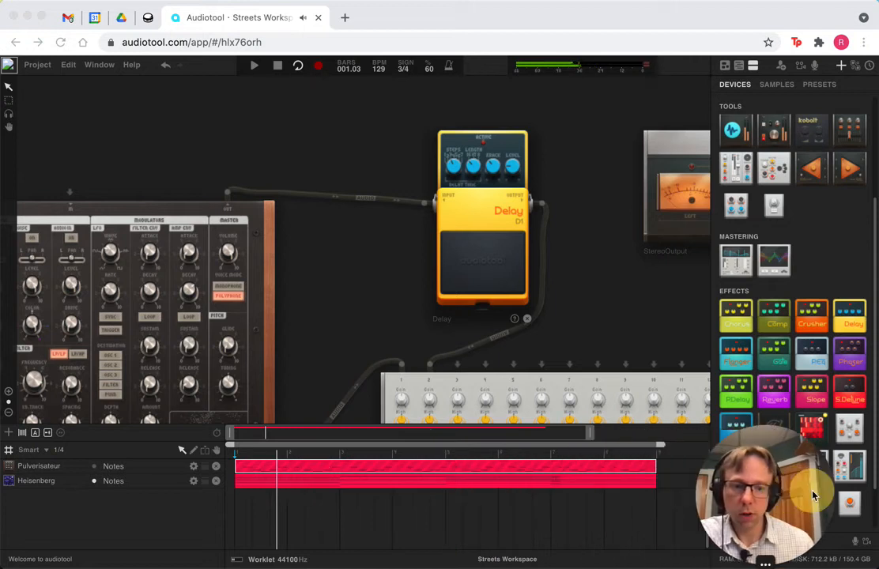
pyautogui.click(93, 483)
pyautogui.click(94, 466)
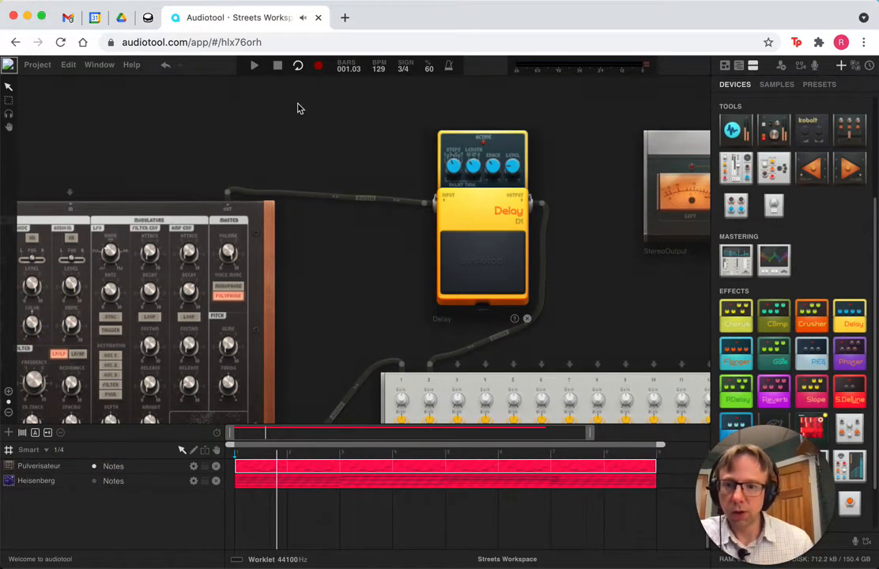
pyautogui.click(253, 68)
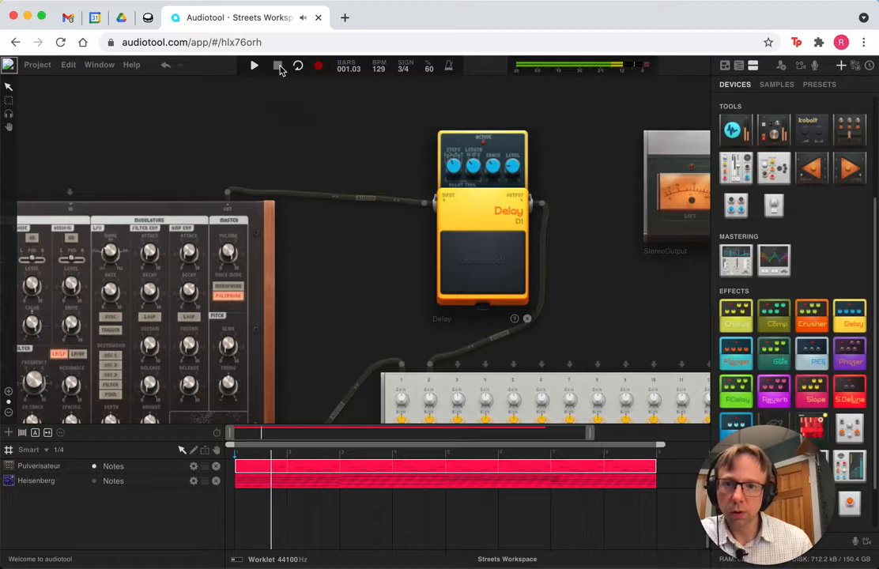
pyautogui.click(277, 66)
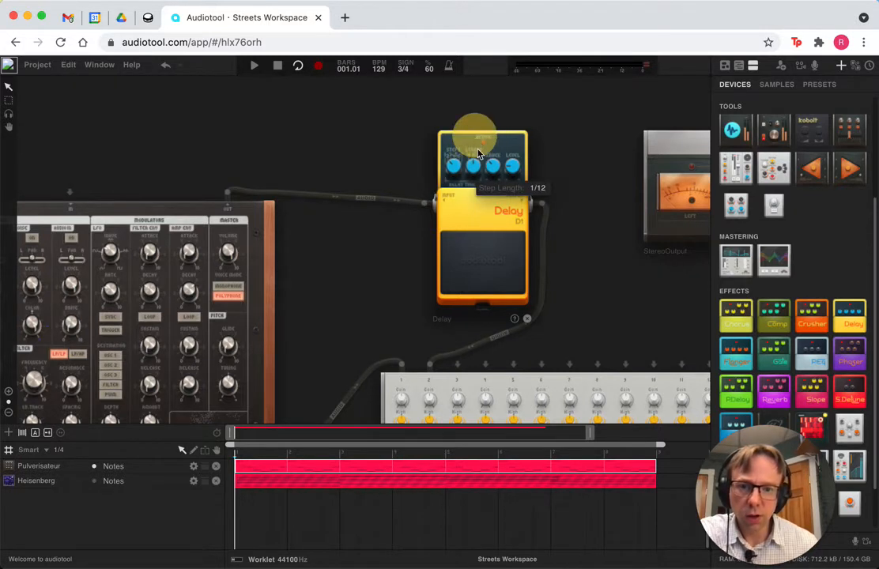
# Adjust the Delay's step length and step count, and audition the Pulverisateur part with the Delay active.
pyautogui.moveTo(474, 166); pyautogui.dragTo(444, 121)
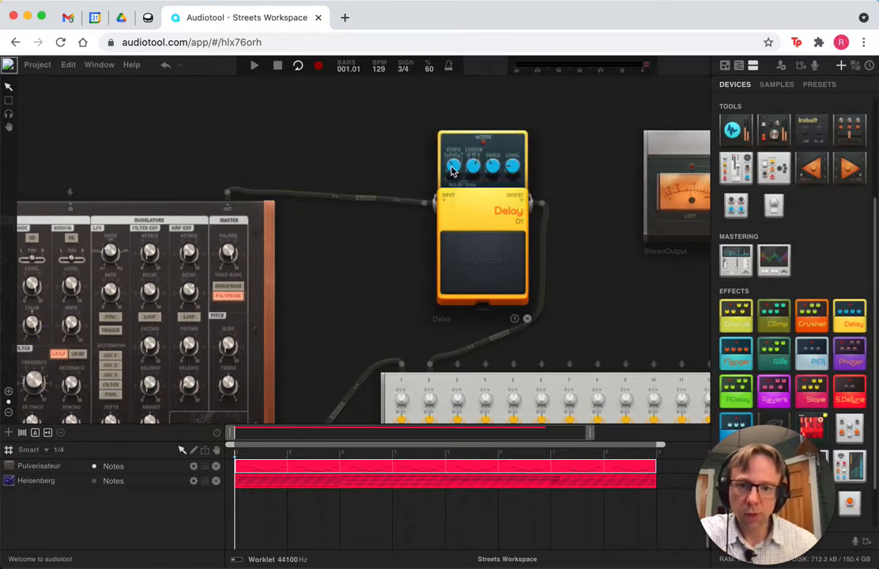
pyautogui.moveTo(451, 170); pyautogui.dragTo(453, 184)
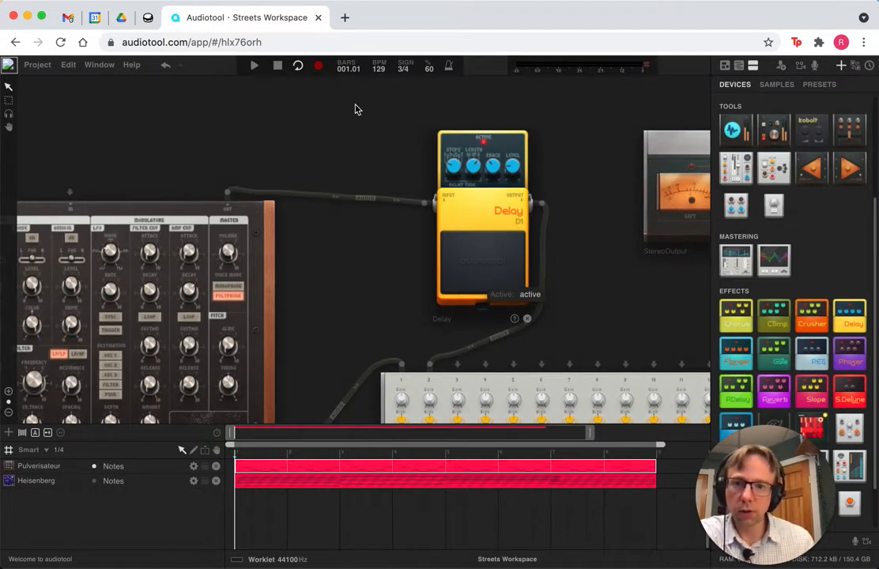
pyautogui.click(254, 66)
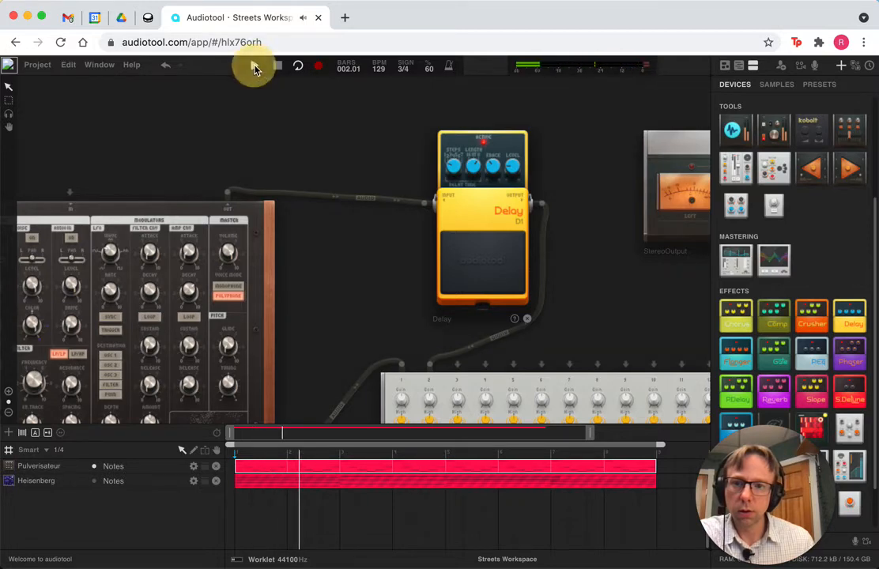
pyautogui.click(254, 67)
# Set the Delay's dry/wet level to 75.40 % and its feedback to 73.40 %.
pyautogui.moveTo(354, 235); pyautogui.dragTo(408, 197)
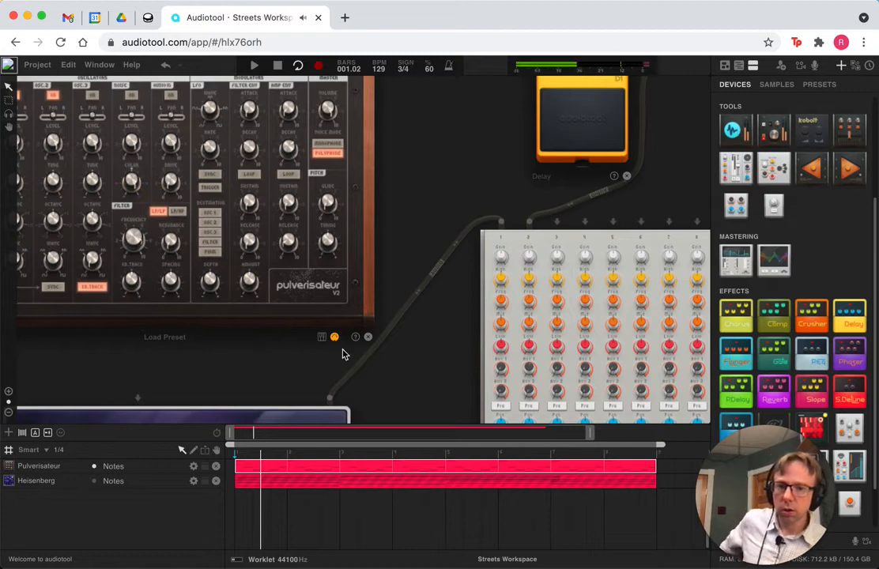
pyautogui.moveTo(463, 228); pyautogui.dragTo(391, 412)
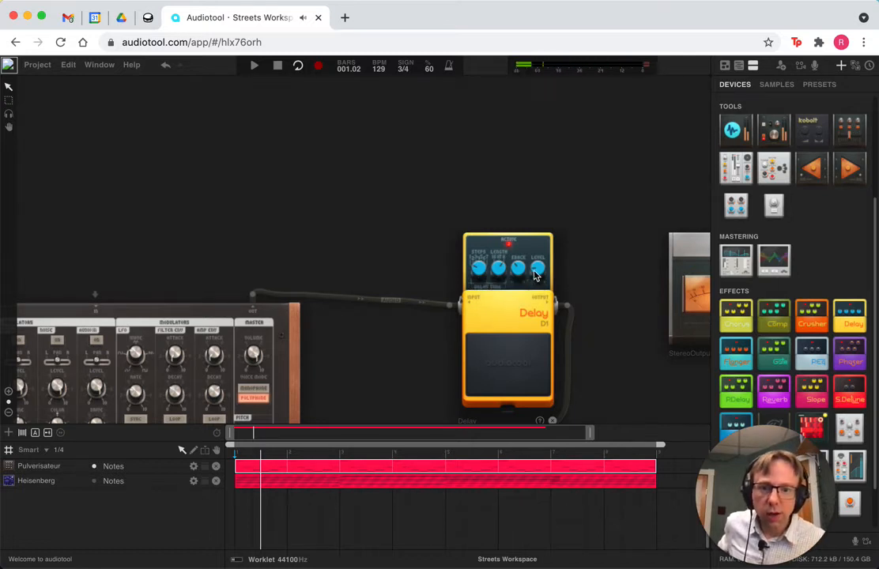
pyautogui.moveTo(534, 274); pyautogui.dragTo(551, 254)
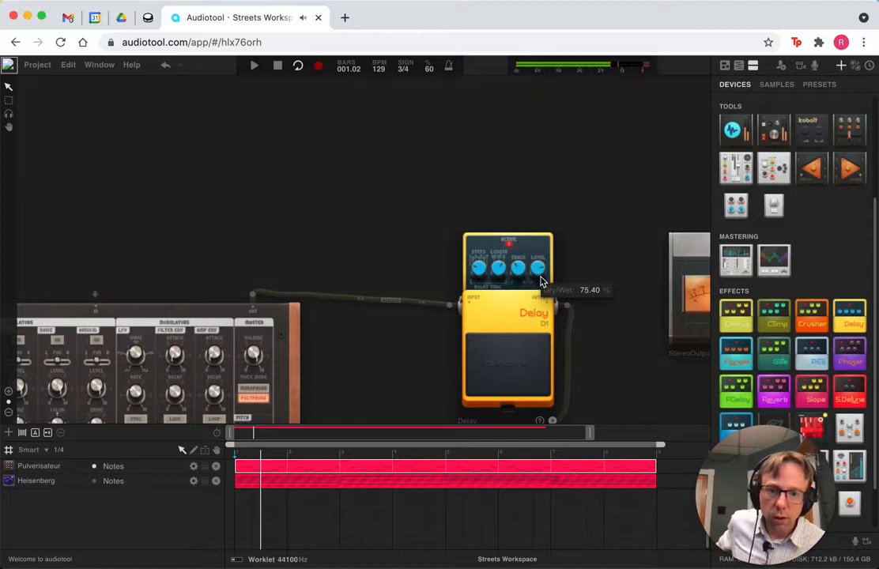
pyautogui.moveTo(520, 272); pyautogui.dragTo(520, 219)
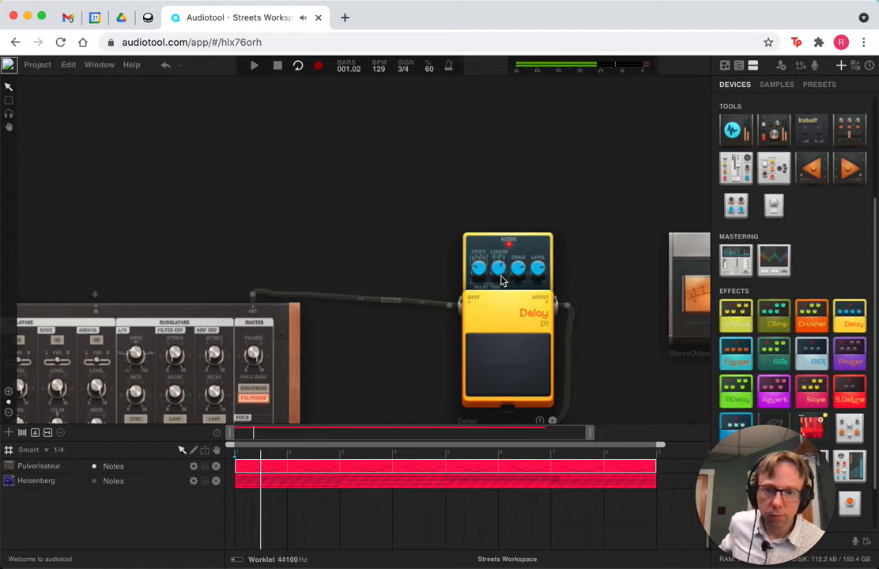
# Set the Delay's step length to 1/16 and increase its step count.
pyautogui.moveTo(500, 280)
pyautogui.moveTo(500, 269); pyautogui.dragTo(490, 353)
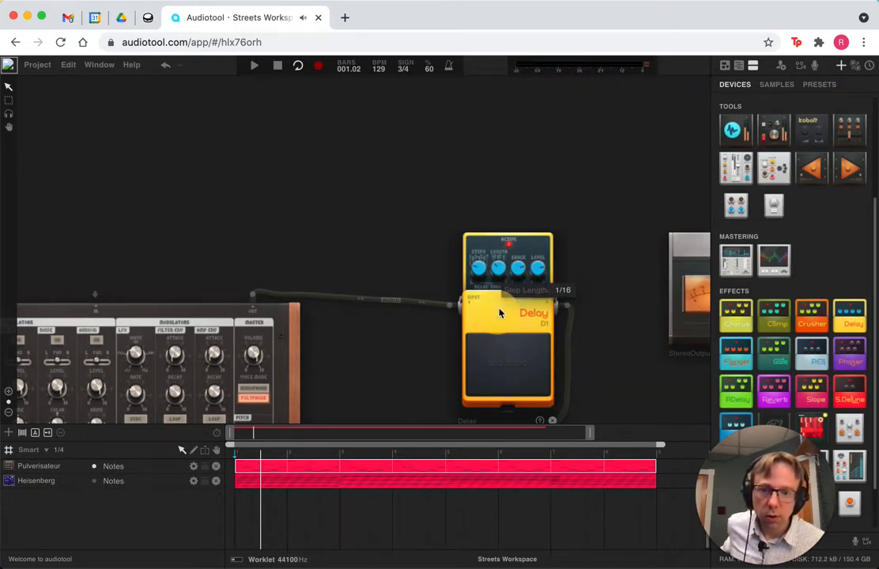
pyautogui.moveTo(500, 314); pyautogui.dragTo(499, 313)
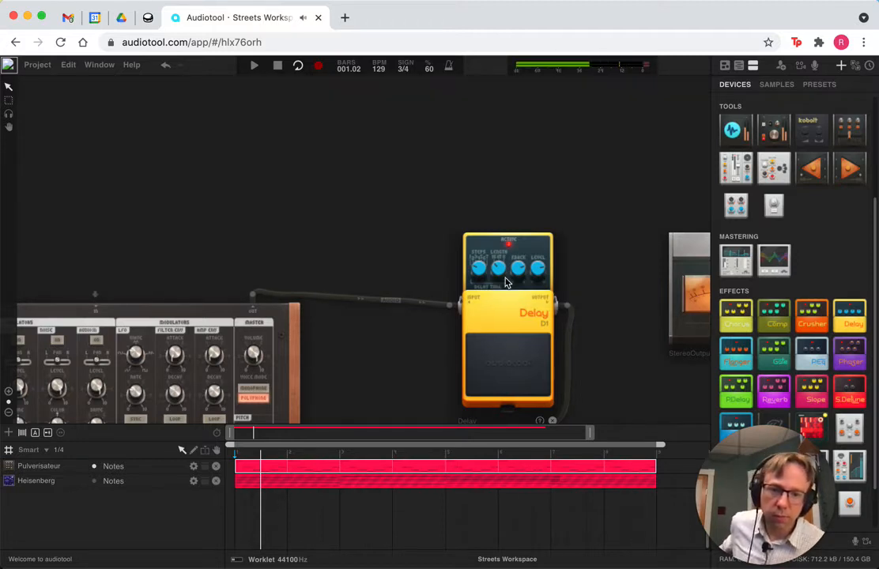
pyautogui.moveTo(507, 280)
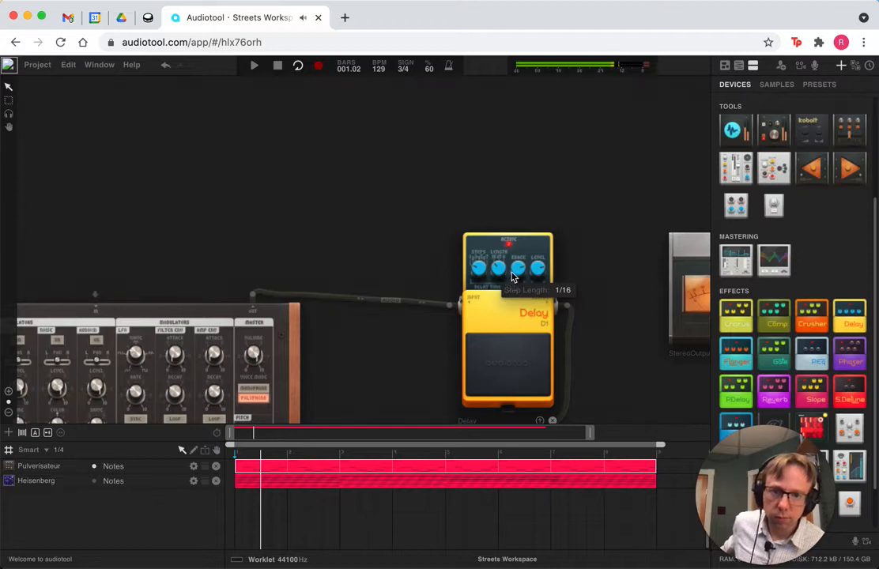
pyautogui.moveTo(482, 269)
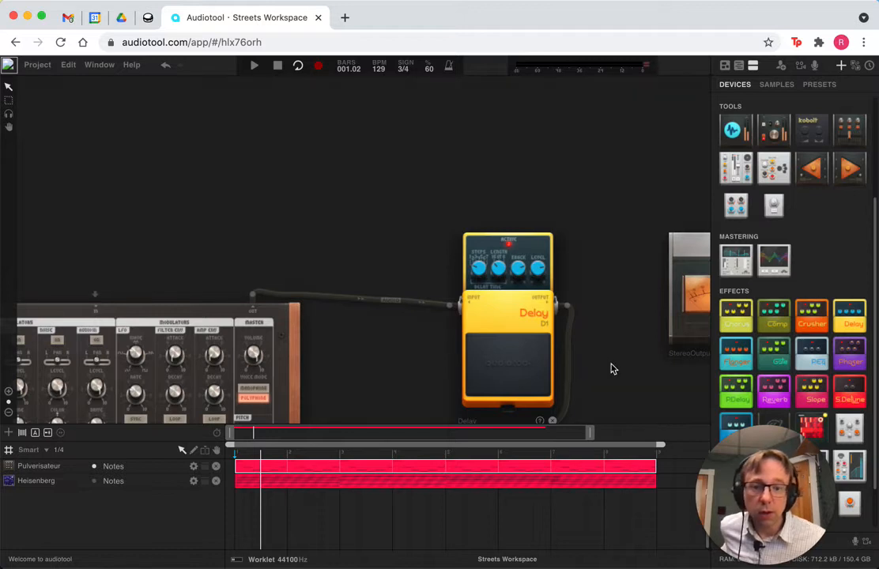
pyautogui.moveTo(611, 369); pyautogui.dragTo(602, 291)
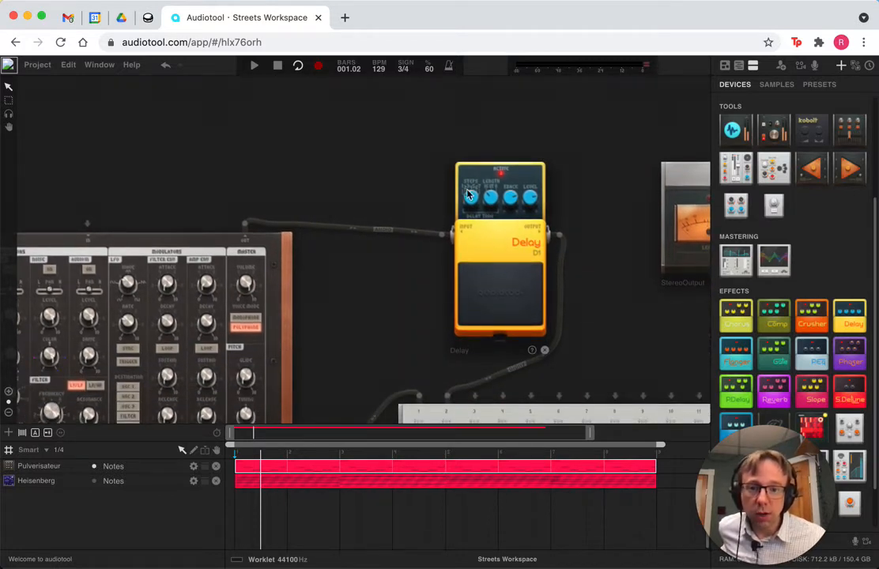
pyautogui.moveTo(478, 208)
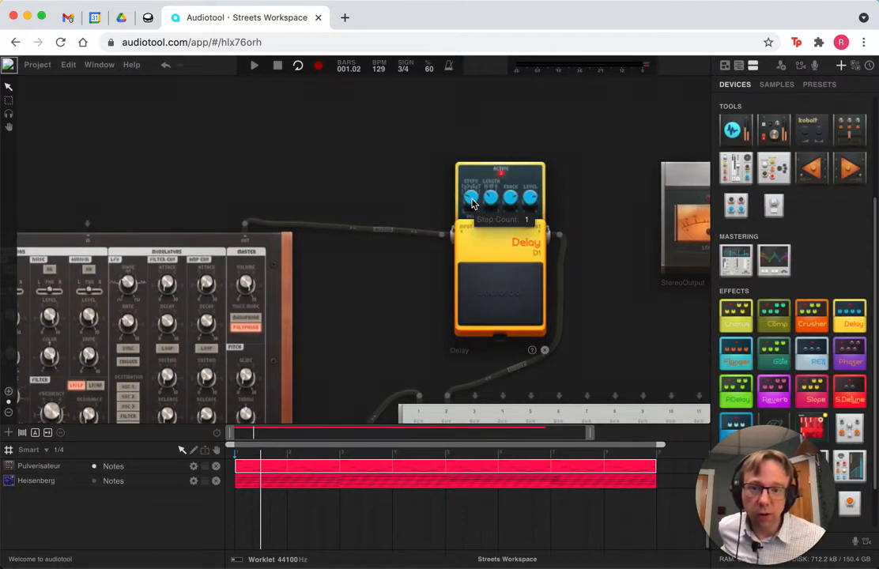
pyautogui.moveTo(476, 168); pyautogui.dragTo(478, 166)
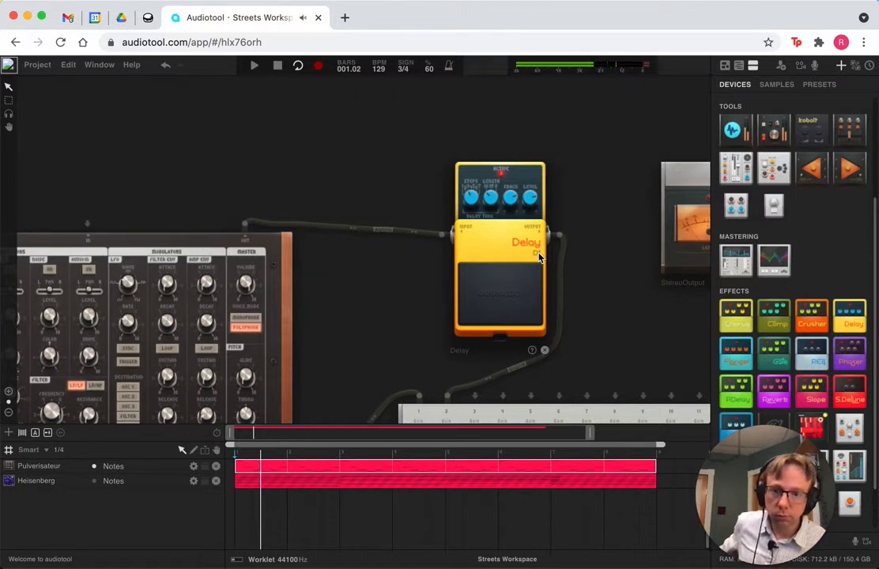
# Lower the Delay's feedback and fine-tune its dry/wet level.
pyautogui.moveTo(510, 200)
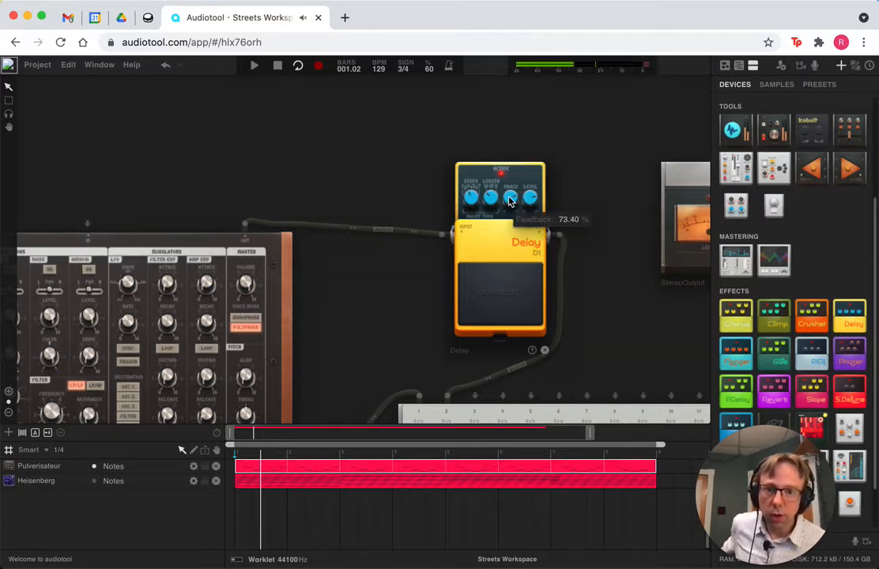
pyautogui.moveTo(509, 256); pyautogui.dragTo(507, 265)
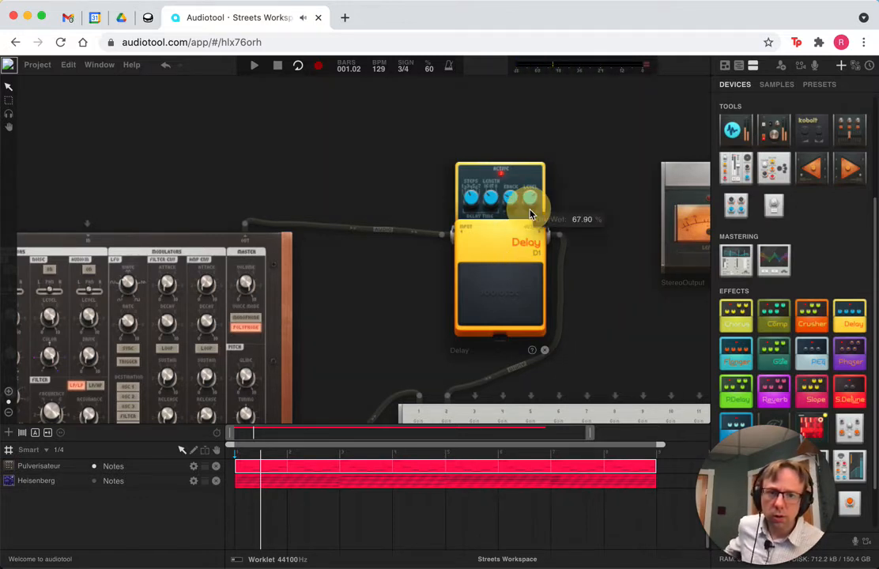
pyautogui.moveTo(531, 214); pyautogui.dragTo(510, 209)
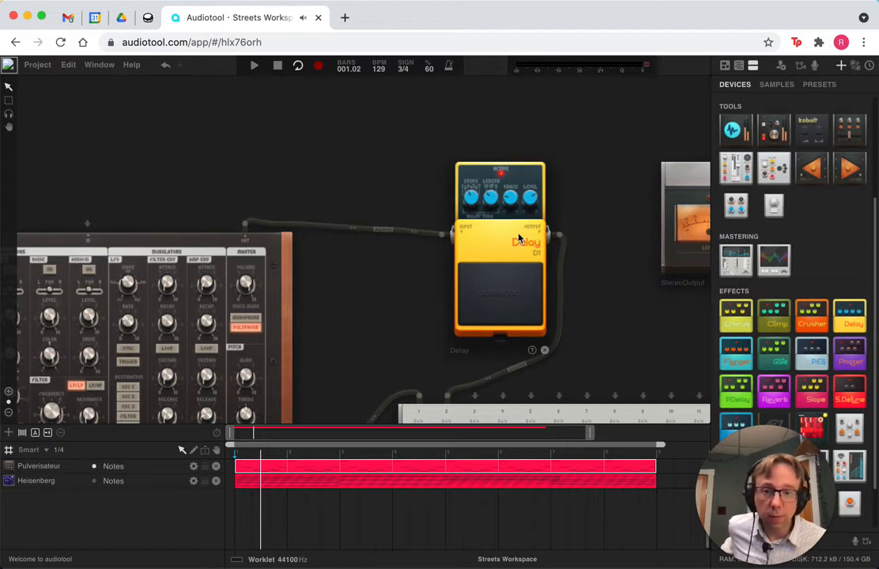
# Audition the Pulverisateur part while toggling the Delay's bypass, and stop the playback.
pyautogui.click(254, 68)
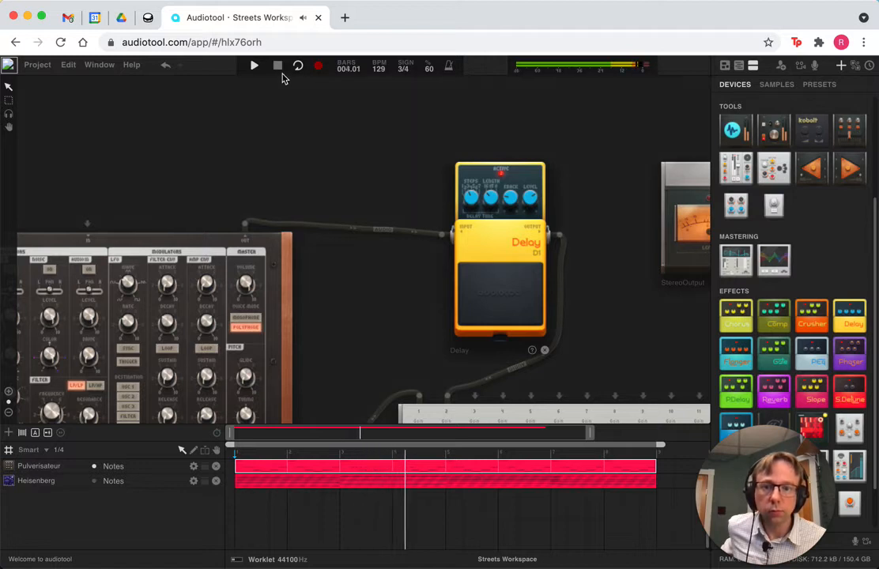
pyautogui.click(487, 309)
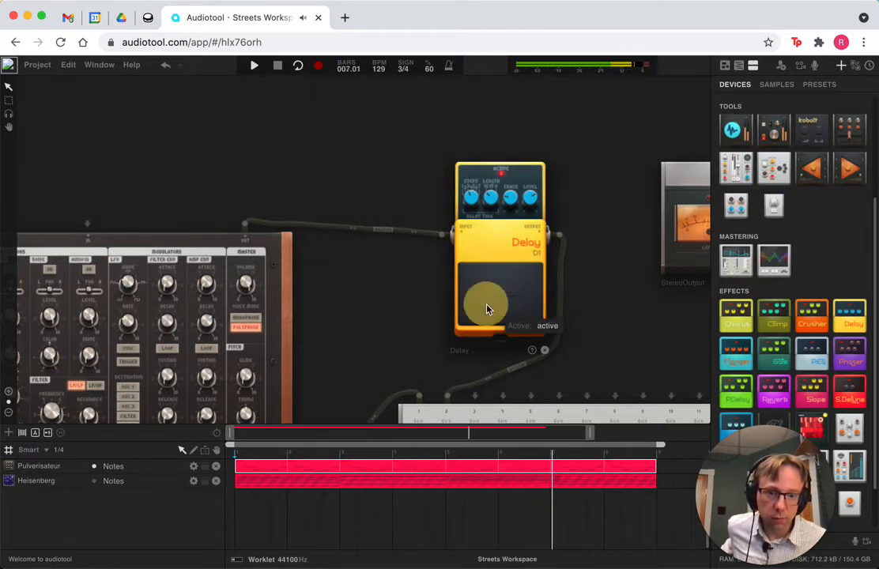
pyautogui.click(278, 66)
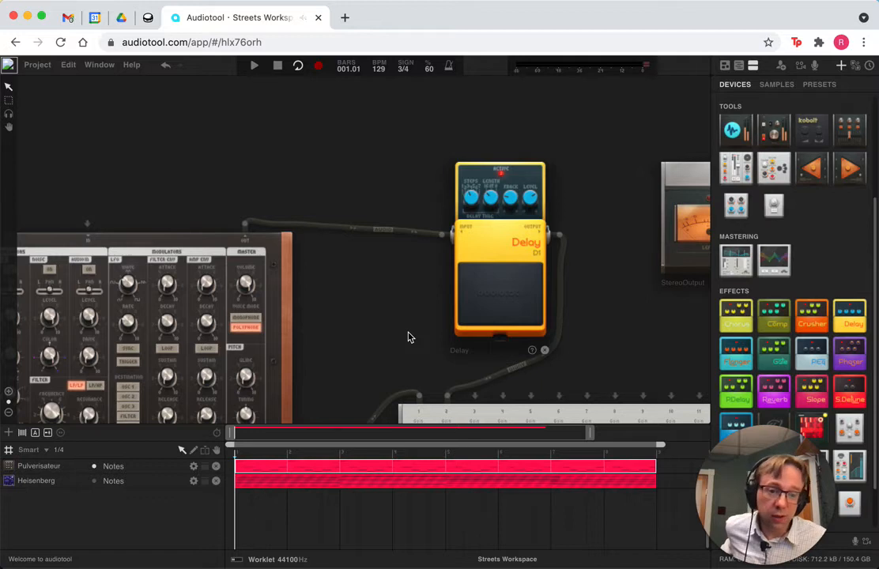
# Unmute the Heisenberg track and audition it together with the Pulverisateur part.
pyautogui.moveTo(409, 338); pyautogui.dragTo(414, 260)
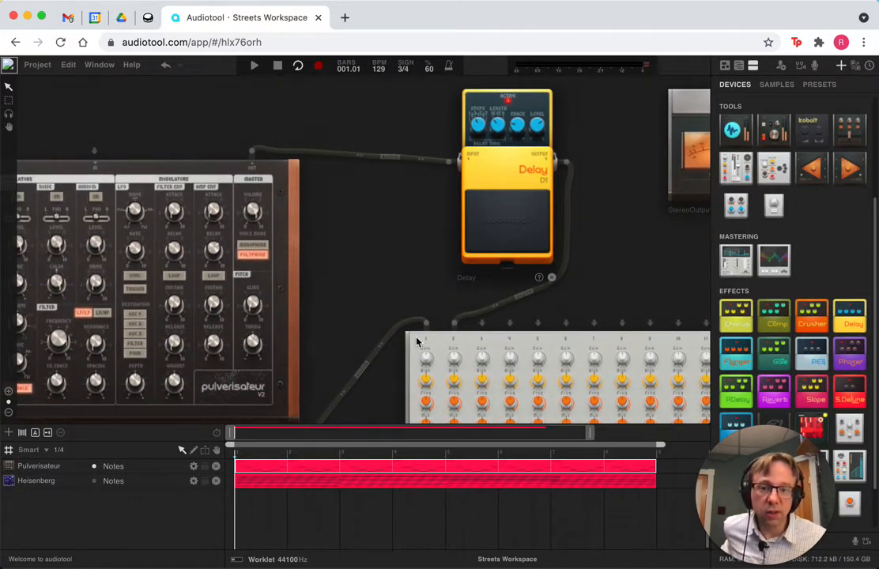
pyautogui.click(94, 481)
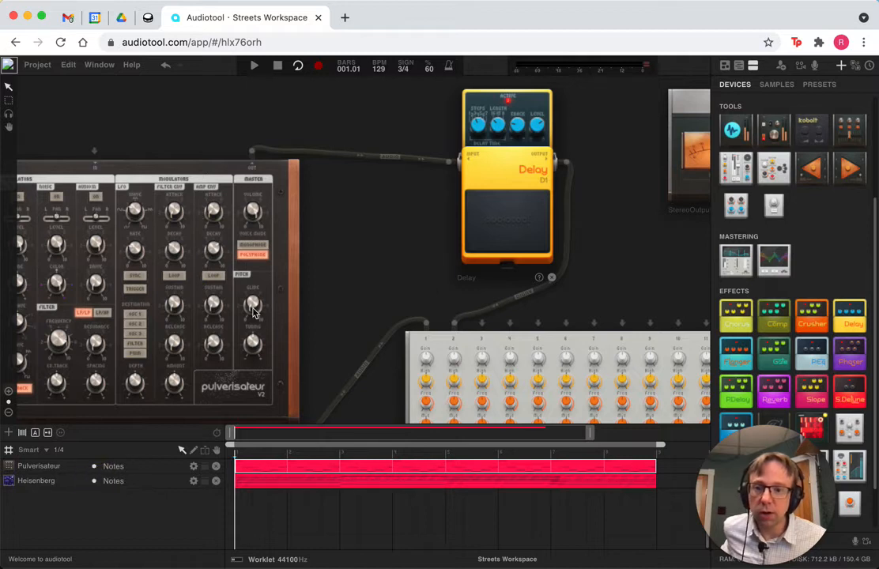
pyautogui.click(254, 66)
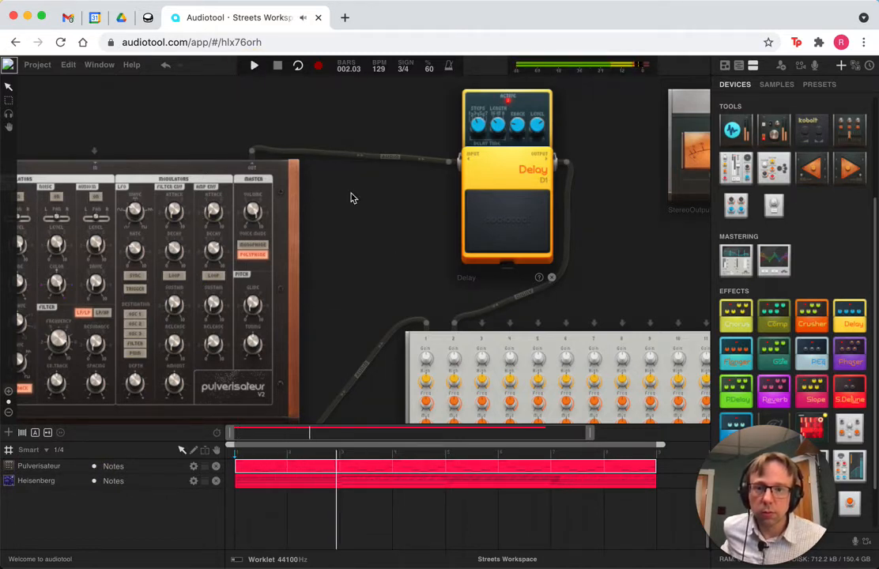
pyautogui.click(278, 66)
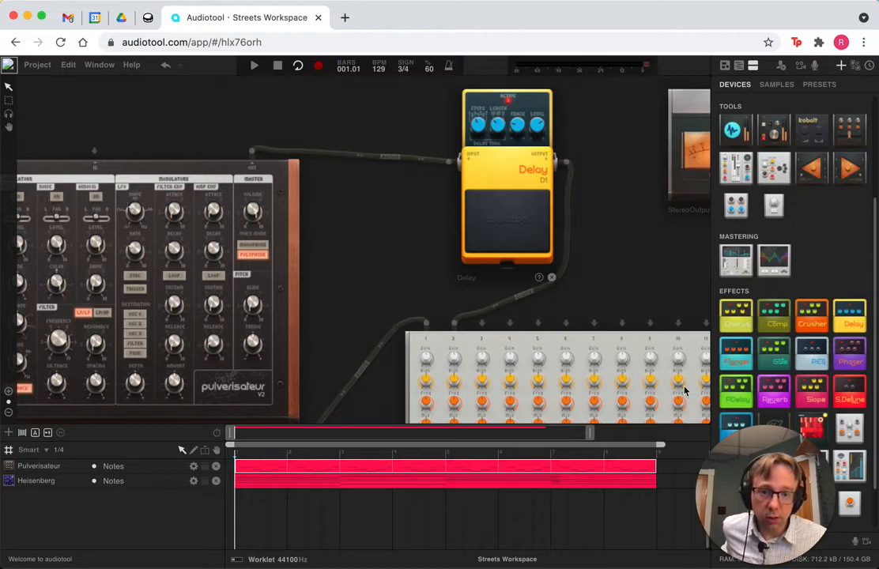
# Add a Crusher effect and place it between the Pulverisateur and the Delay.
pyautogui.moveTo(819, 325); pyautogui.dragTo(355, 183)
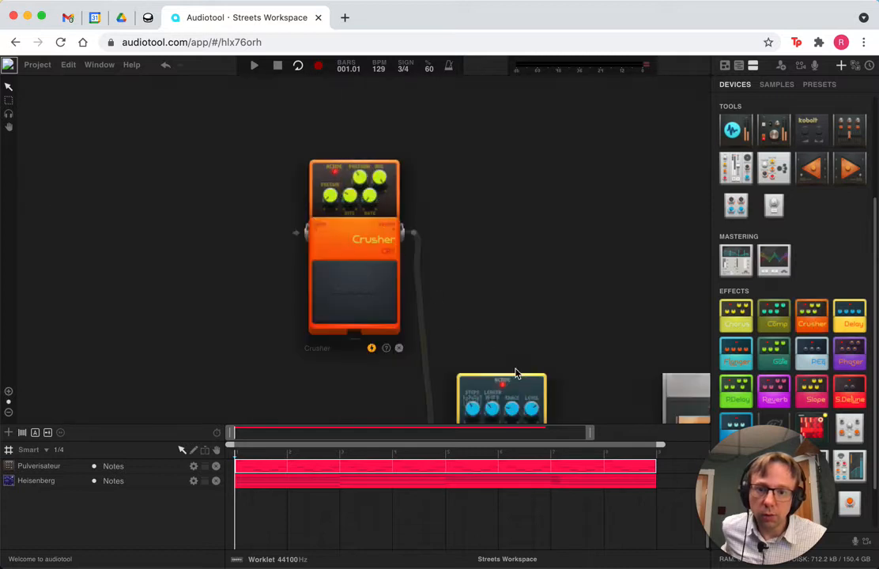
pyautogui.scroll(-5, 516, 372)
pyautogui.hscroll(-3, 517, 373)
pyautogui.moveTo(629, 200); pyautogui.dragTo(648, 190)
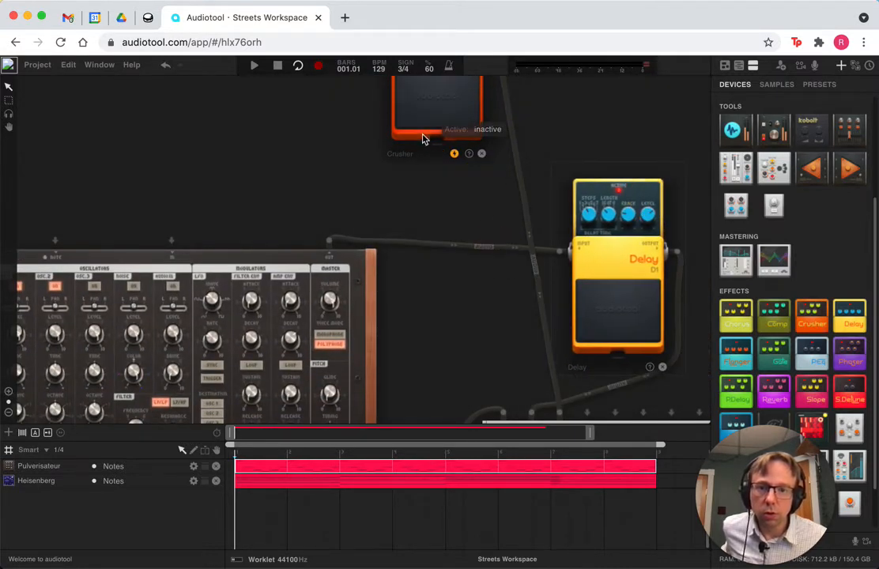
pyautogui.moveTo(408, 146); pyautogui.dragTo(456, 349)
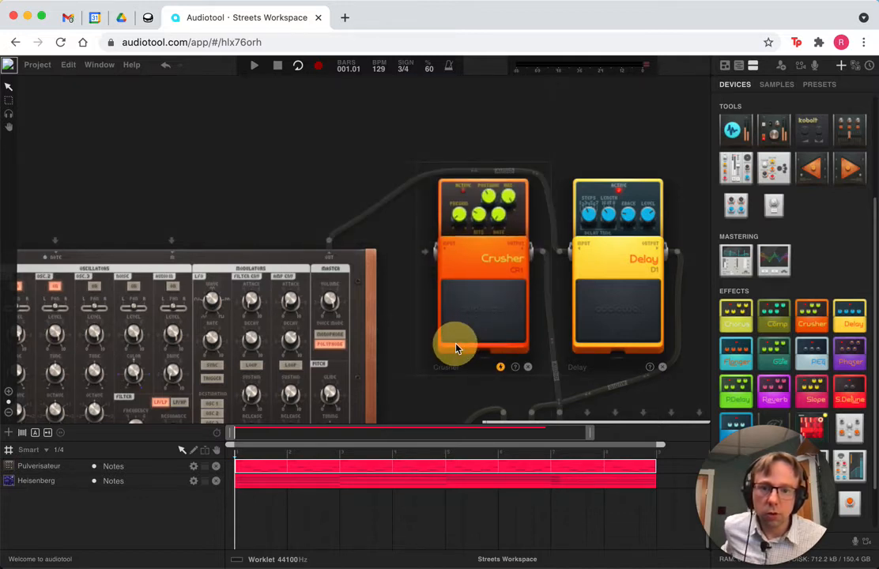
# Rewire the chain so the Pulverisateur's output feeds the Crusher's input and the Crusher's output feeds the Delay's input.
pyautogui.click(554, 206)
pyautogui.moveTo(554, 206); pyautogui.dragTo(553, 207)
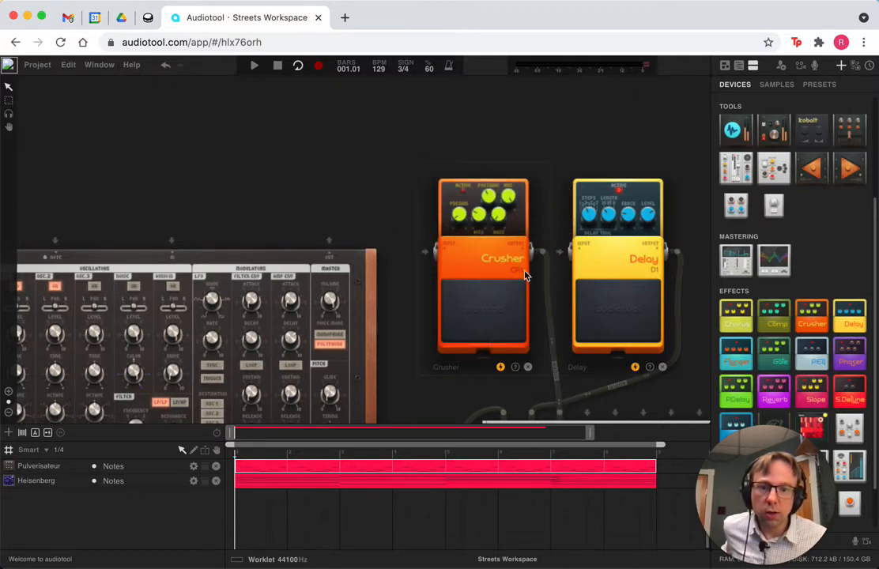
pyautogui.moveTo(434, 251); pyautogui.dragTo(329, 239)
pyautogui.moveTo(537, 258); pyautogui.dragTo(571, 260)
pyautogui.click(557, 251)
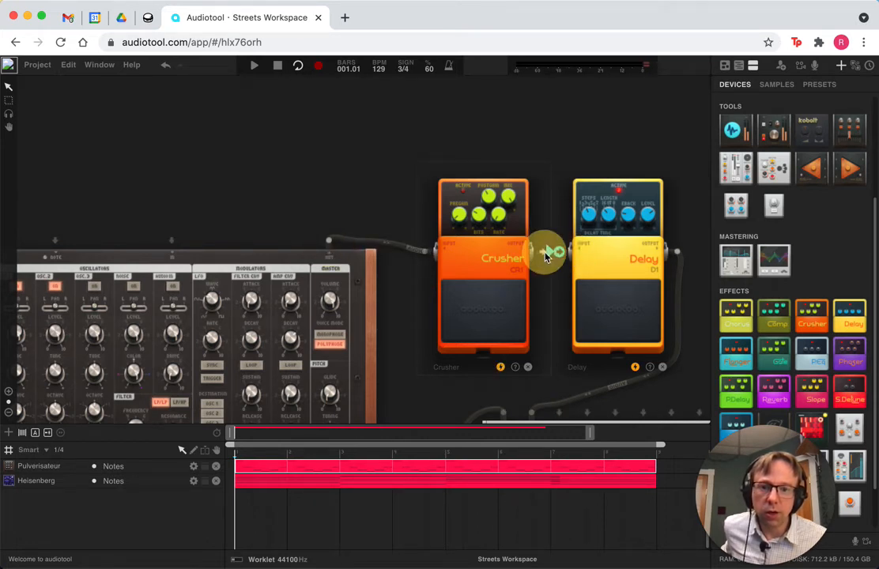
# Compare the Crusher bypassed and active with the Delay switched off, adjust its bits, and reactivate the Delay.
pyautogui.click(607, 342)
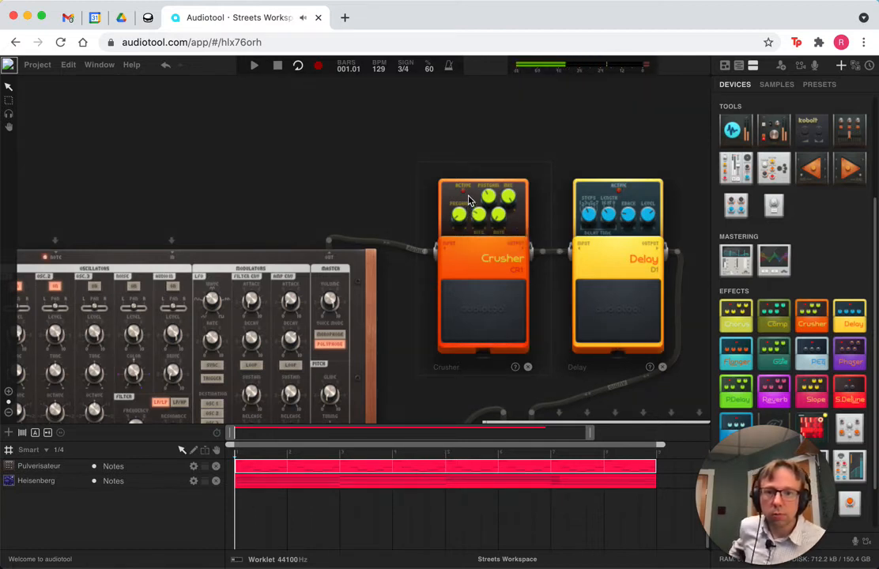
pyautogui.click(513, 330)
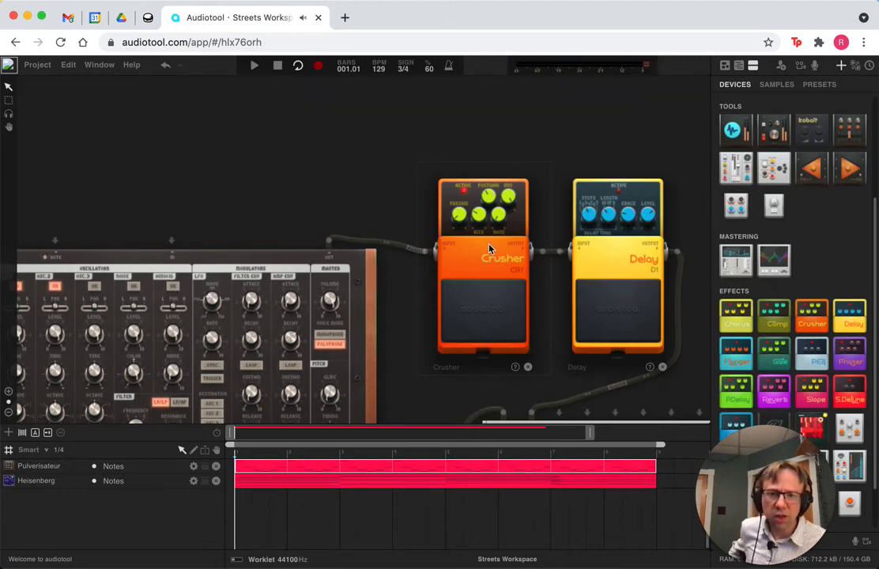
pyautogui.moveTo(482, 219); pyautogui.dragTo(478, 237)
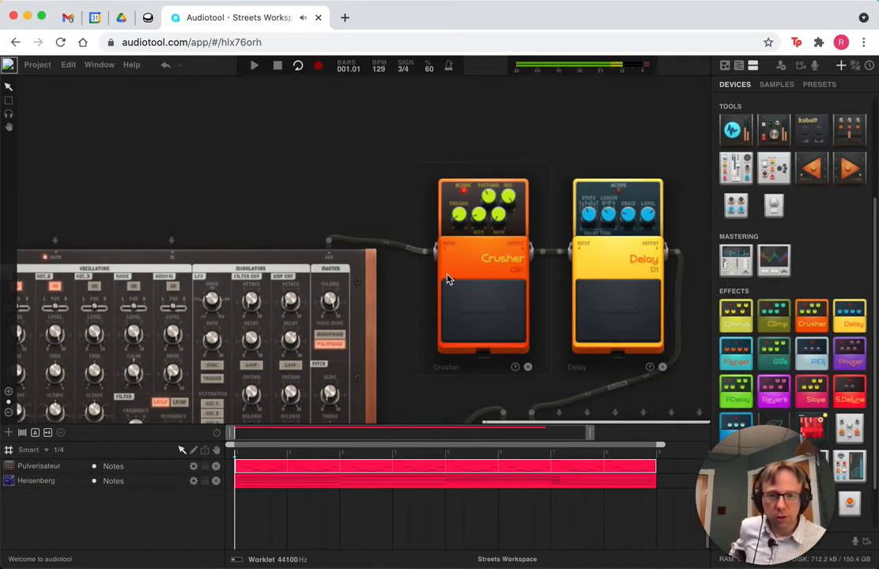
pyautogui.click(628, 318)
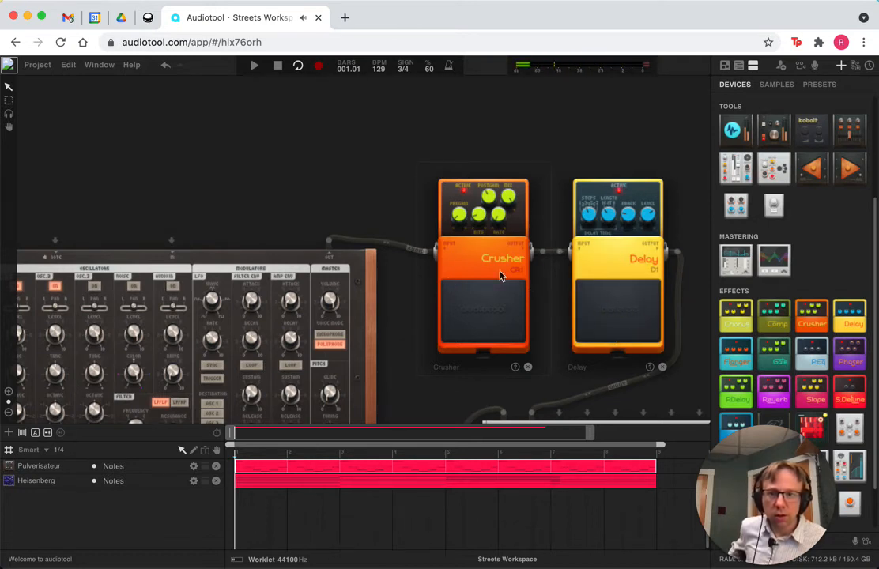
# Lower the Crusher's bits to 1 while playing the arrangement, and stop the playback.
pyautogui.click(255, 66)
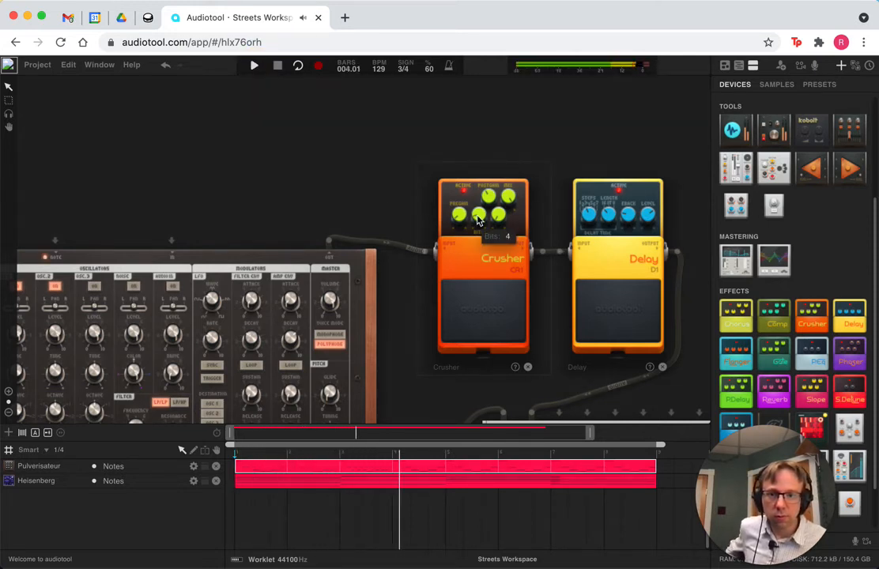
pyautogui.moveTo(477, 207)
pyautogui.moveTo(477, 207); pyautogui.dragTo(480, 232)
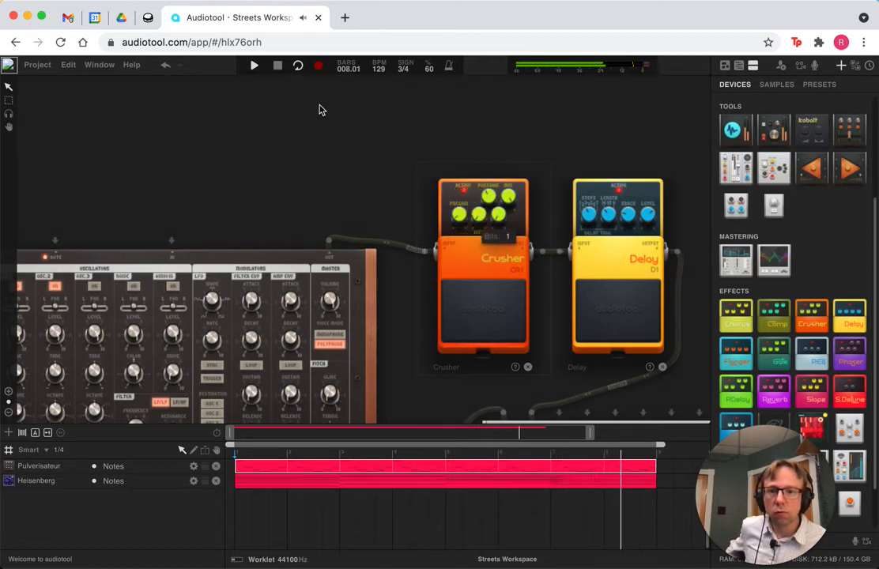
pyautogui.click(277, 65)
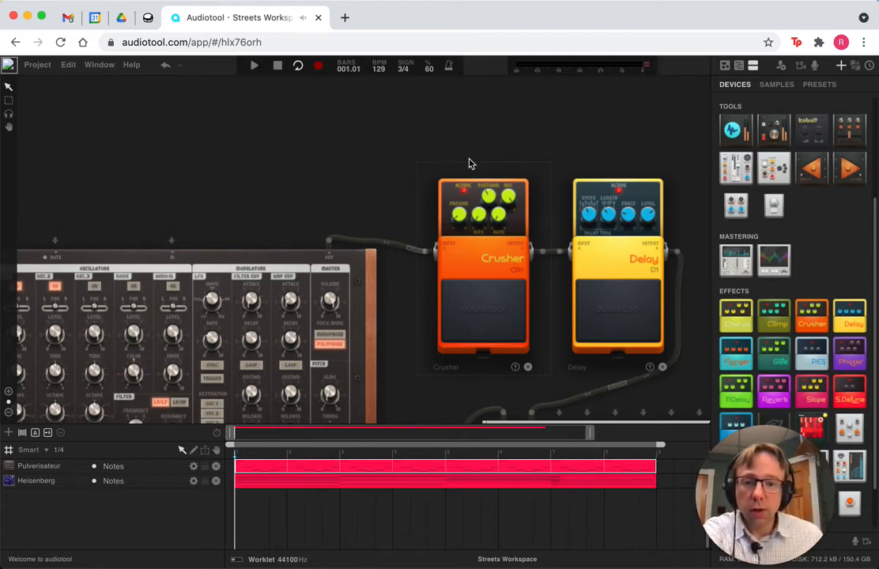
# Examine the signal path from the Pulverisateur through the Crusher and Delay into the mixer.
pyautogui.scroll(3, 418, 198)
pyautogui.scroll(-5, 420, 196)
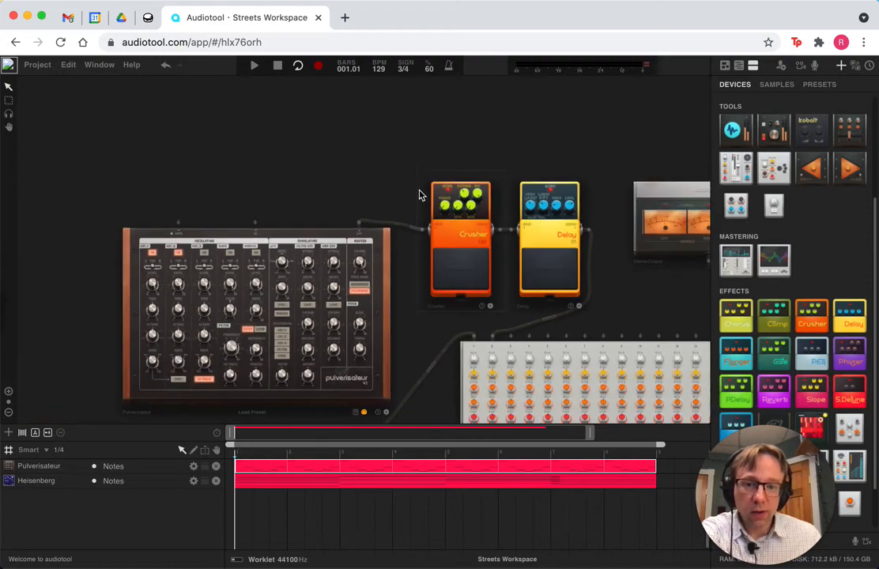
pyautogui.moveTo(625, 263); pyautogui.dragTo(583, 174)
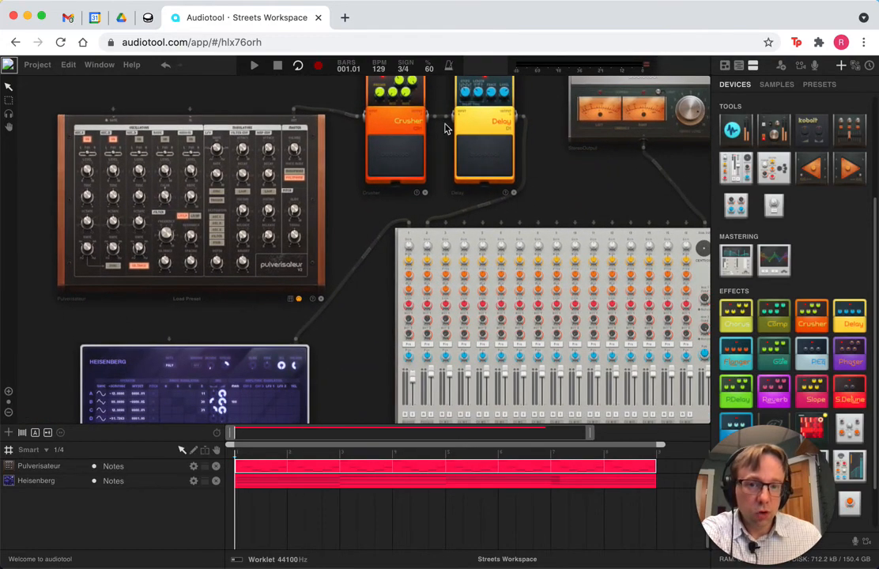
pyautogui.scroll(-4, 565, 190)
pyautogui.scroll(4, 566, 191)
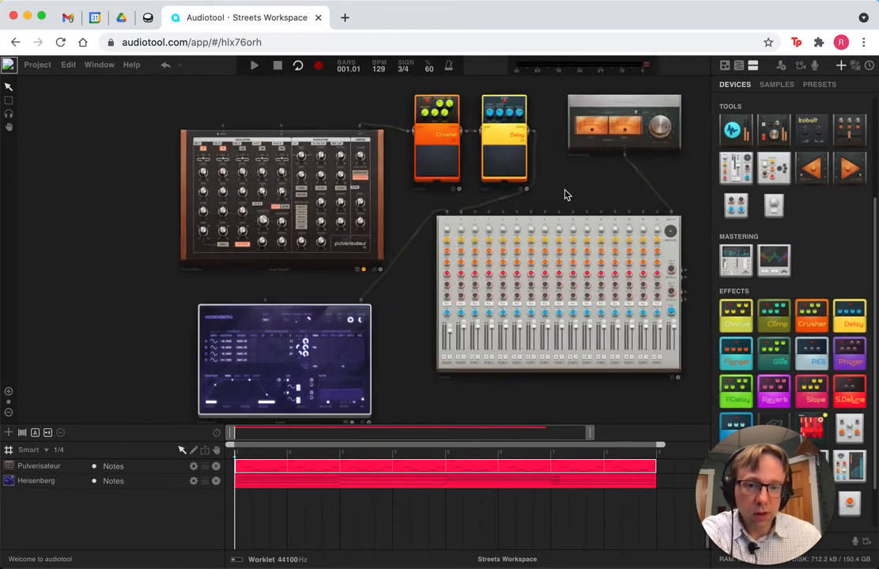
pyautogui.scroll(-1, 599, 205)
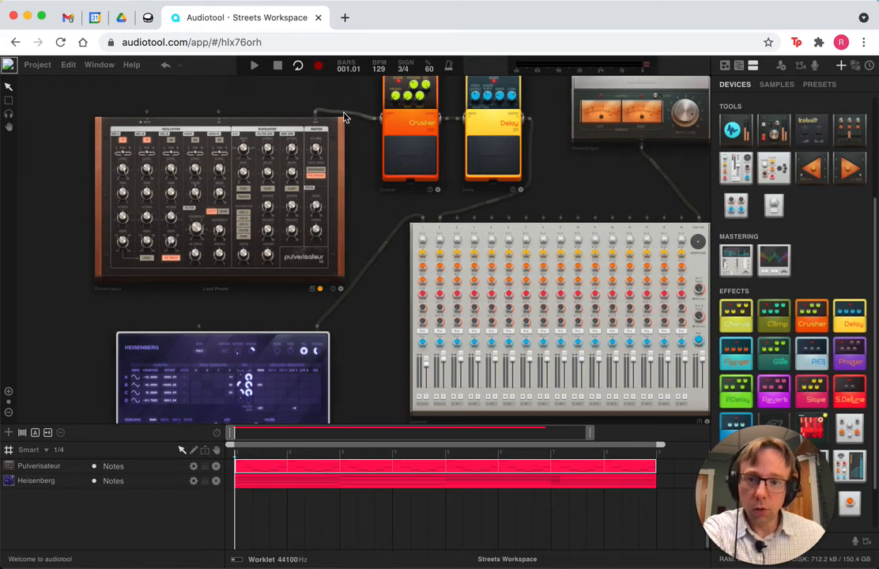
pyautogui.moveTo(375, 120)
pyautogui.mouseDown()
pyautogui.moveTo(369, 114)
pyautogui.moveTo(371, 136)
pyautogui.mouseUp()
pyautogui.scroll(1, 371, 136)
pyautogui.moveTo(312, 117); pyautogui.dragTo(378, 167)
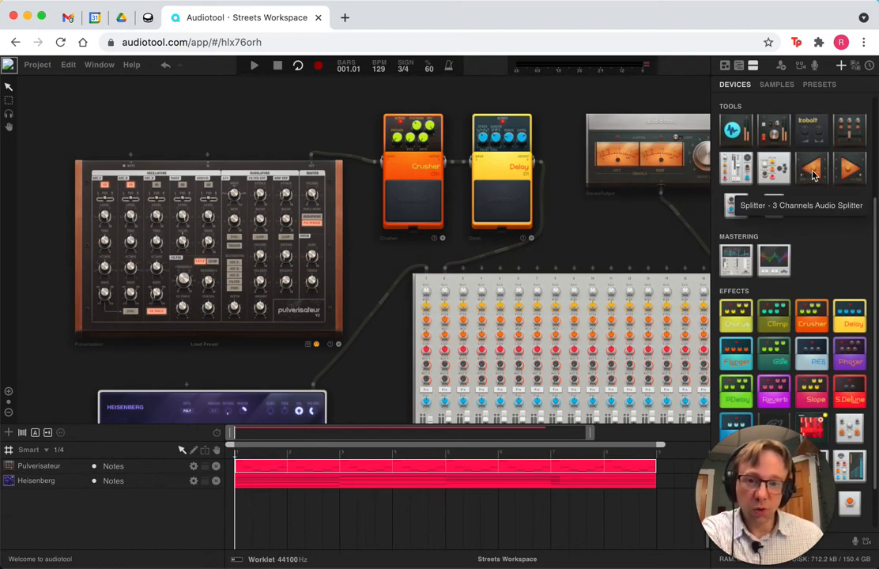
# Add a Splitter above the Crusher and reroute the Pulverisateur's output from the Crusher to the Splitter's input.
pyautogui.moveTo(813, 175); pyautogui.dragTo(357, 222)
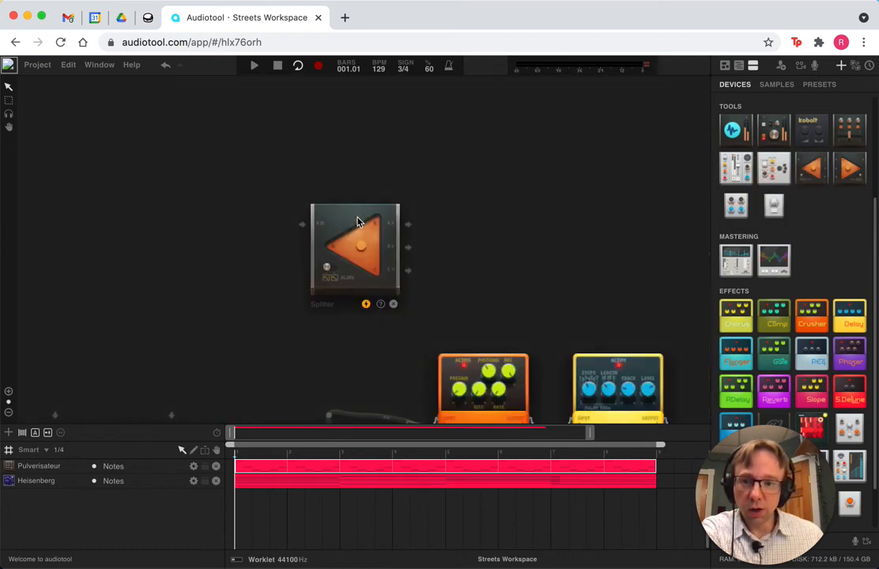
pyautogui.moveTo(500, 281); pyautogui.dragTo(521, 149)
pyautogui.click(345, 294)
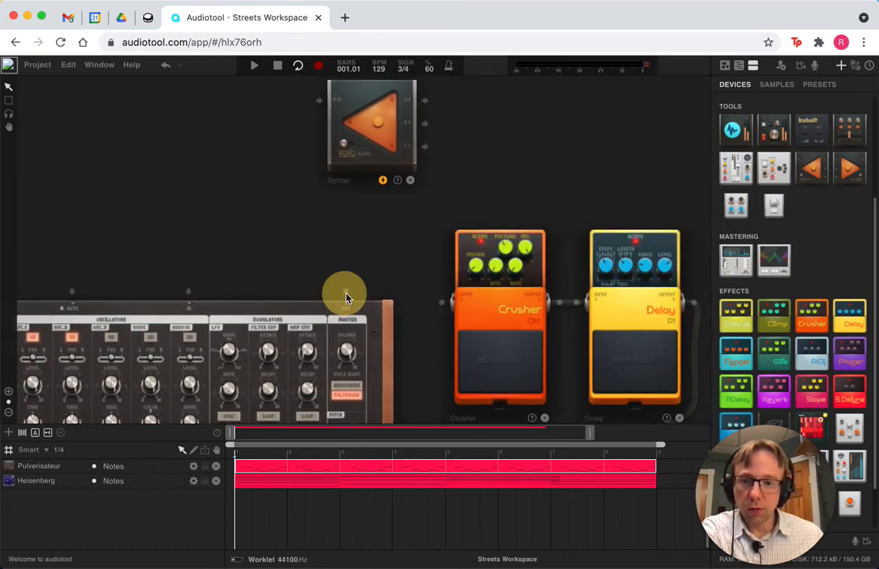
pyautogui.moveTo(345, 293); pyautogui.dragTo(320, 201)
pyautogui.moveTo(425, 199); pyautogui.dragTo(436, 390)
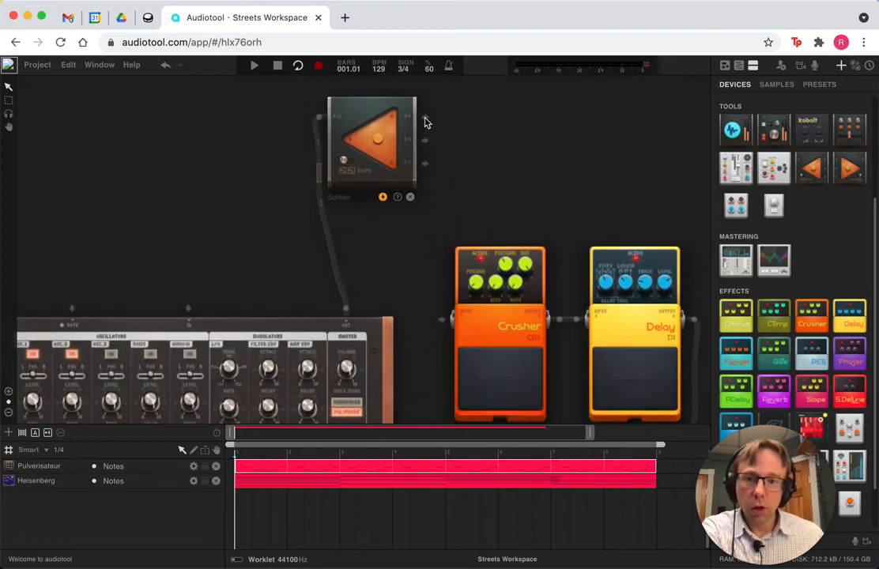
pyautogui.moveTo(426, 119)
pyautogui.mouseDown()
pyautogui.moveTo(445, 308)
pyautogui.moveTo(495, 230)
pyautogui.moveTo(574, 314)
pyautogui.moveTo(526, 186)
pyautogui.moveTo(431, 121)
pyautogui.mouseUp()
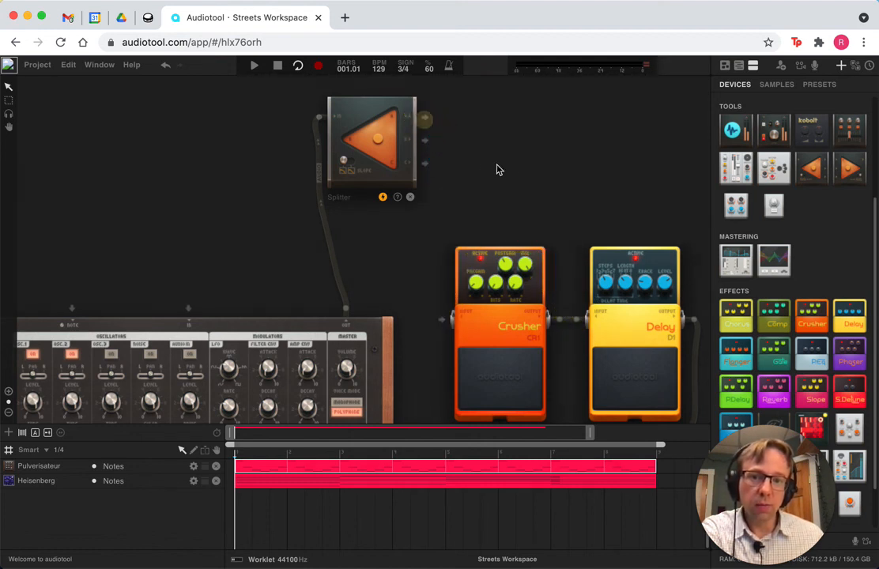